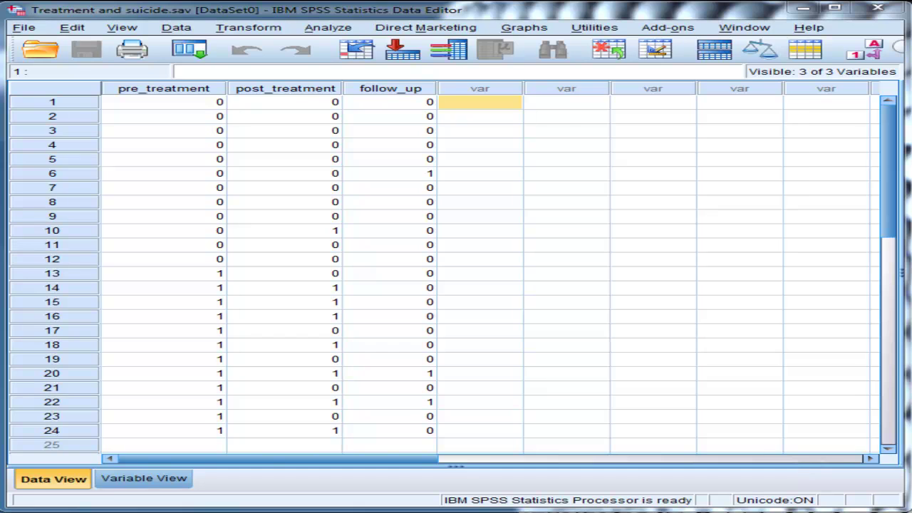
Step: Check the pre_treatment values, selecting the rows coded 0 and the rows coded 1 (rows 13–24)
left_click(163, 107)
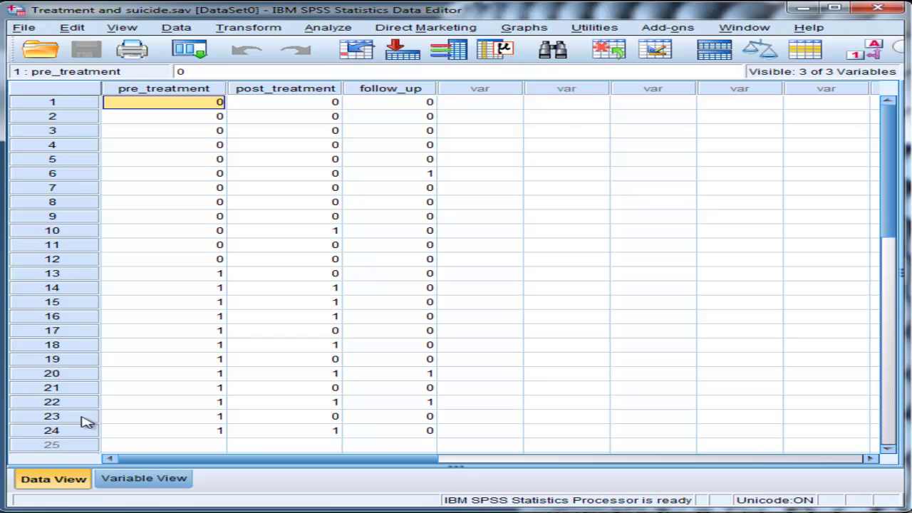
left_click_drag(147, 430, 162, 420)
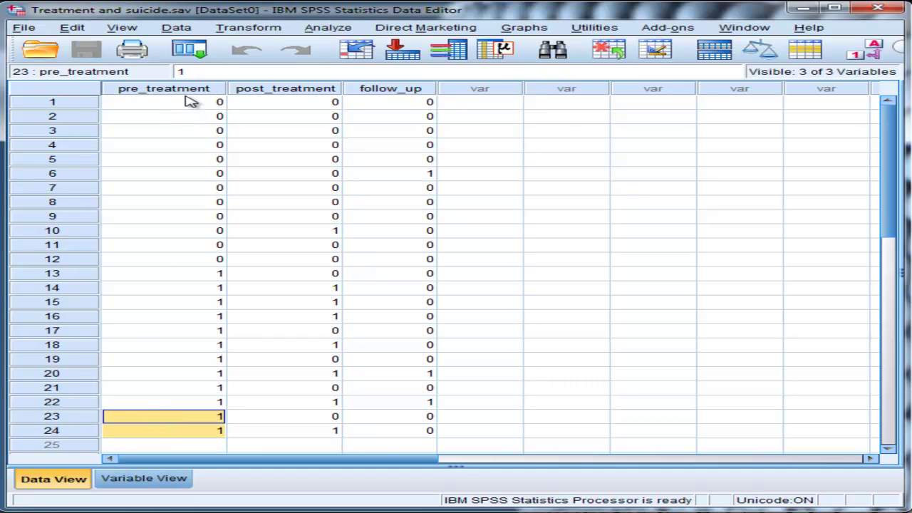
left_click_drag(190, 104, 209, 429)
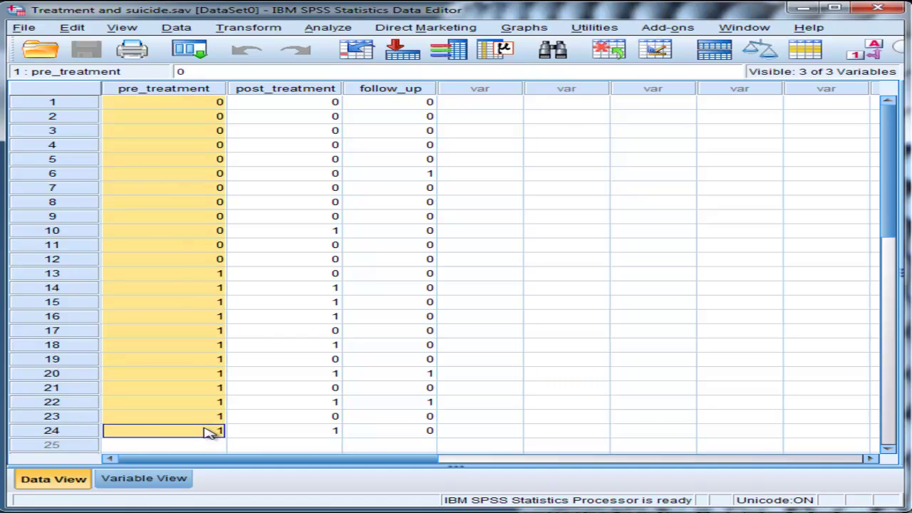
left_click(183, 102)
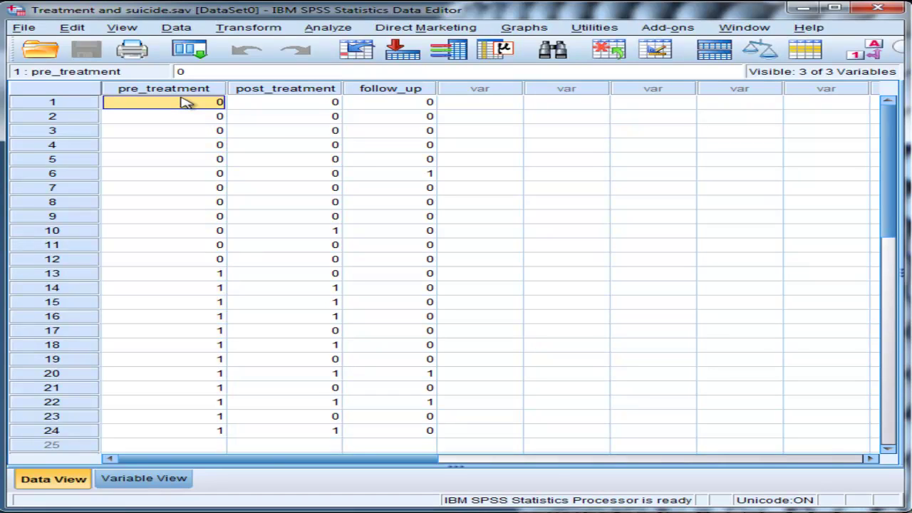
key("shift+Down")
key("shift+Down")
key("shift+Down")
key("shift+Down")
key("shift+Down")
key("shift+Down")
key("shift+Down")
key("shift+Down")
key("shift+Down")
key("shift+Down")
key("shift+Down")
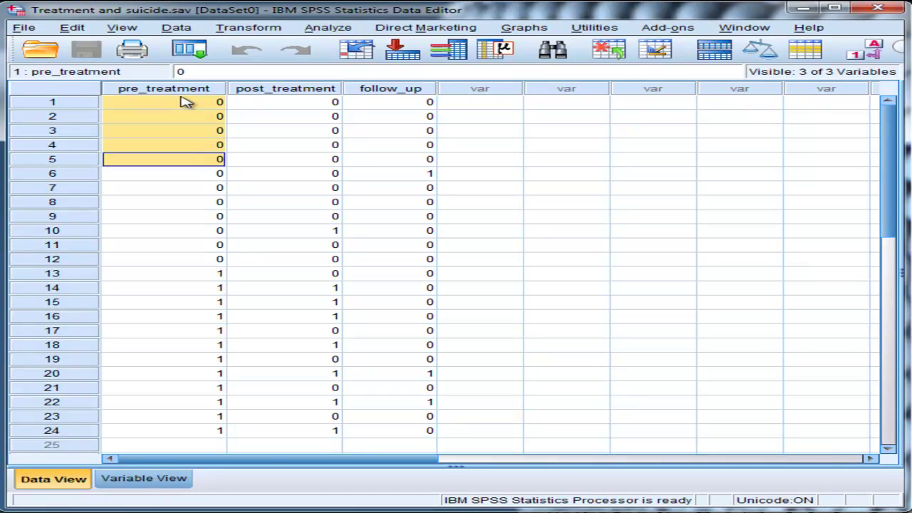
key("Down")
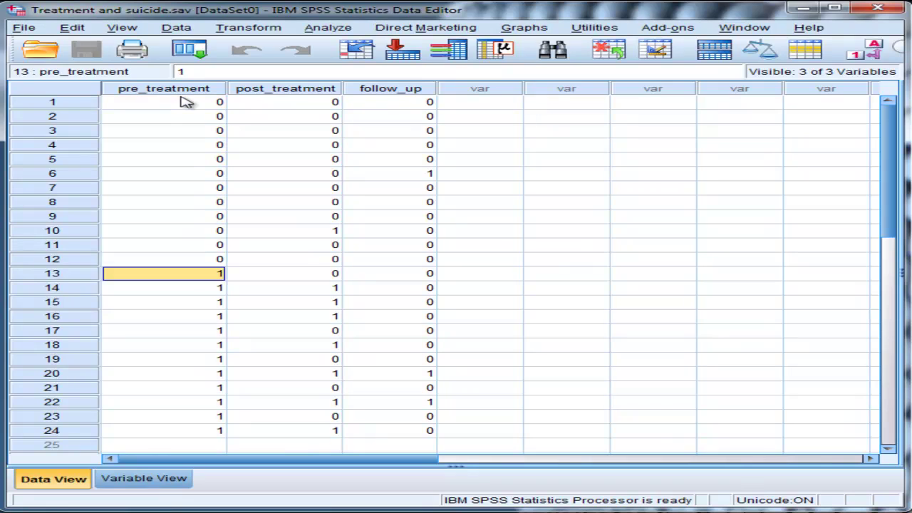
key("shift+Down")
key("shift+Down")
key("shift+Down")
key("shift+Down")
key("shift+Down")
key("shift+Down")
key("shift+Down")
key("shift+Down")
key("shift+Down")
key("shift+Down")
key("shift+Down")
key("shift+Down")
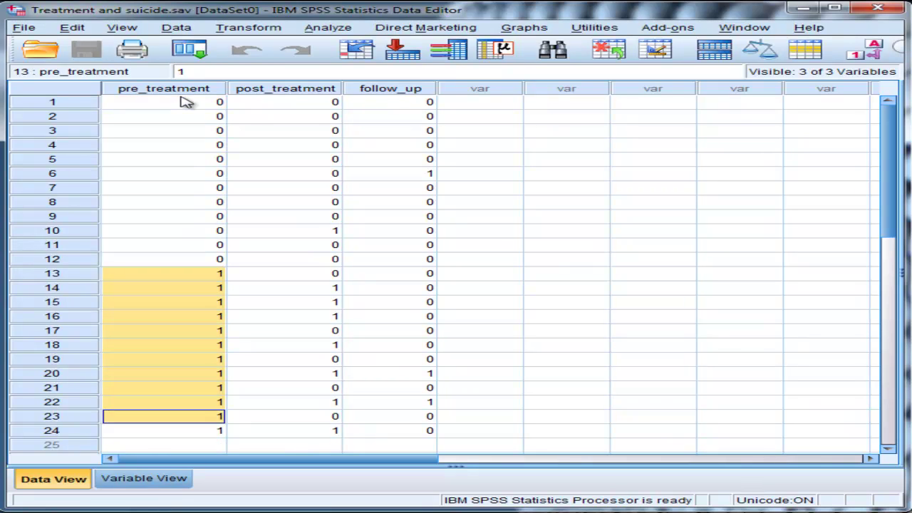
key("shift+Up")
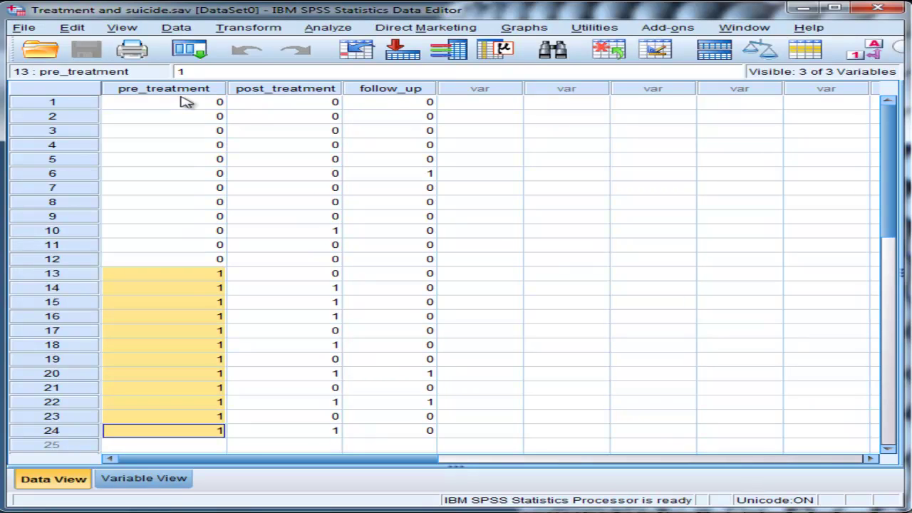
key("Up")
key("Up")
key("Up")
key("Up")
key("Up")
key("Up")
key("Up")
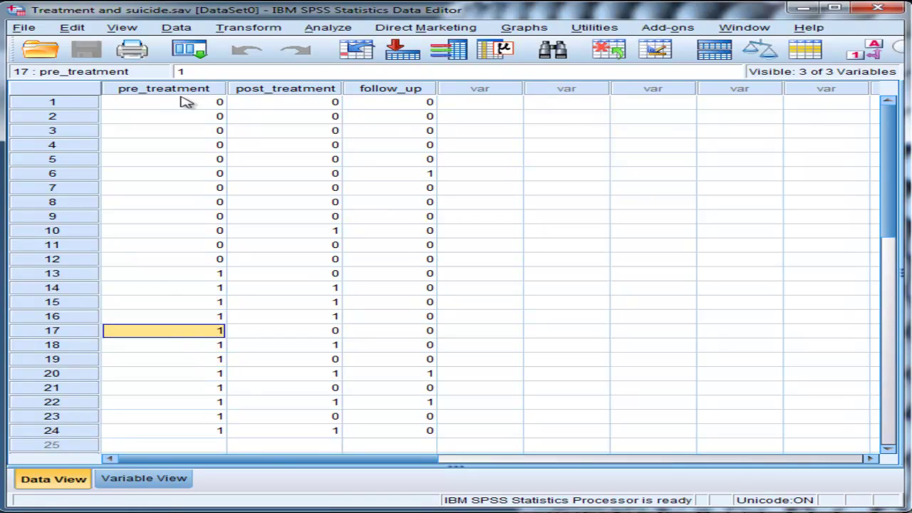
key("Up")
key("Up")
key("Up")
key("Up")
key("Up")
key("Up")
key("Up")
key("Up")
key("Up")
key("Up")
key("Up")
key("Up")
key("Up")
key("Up")
key("Up")
key("Up")
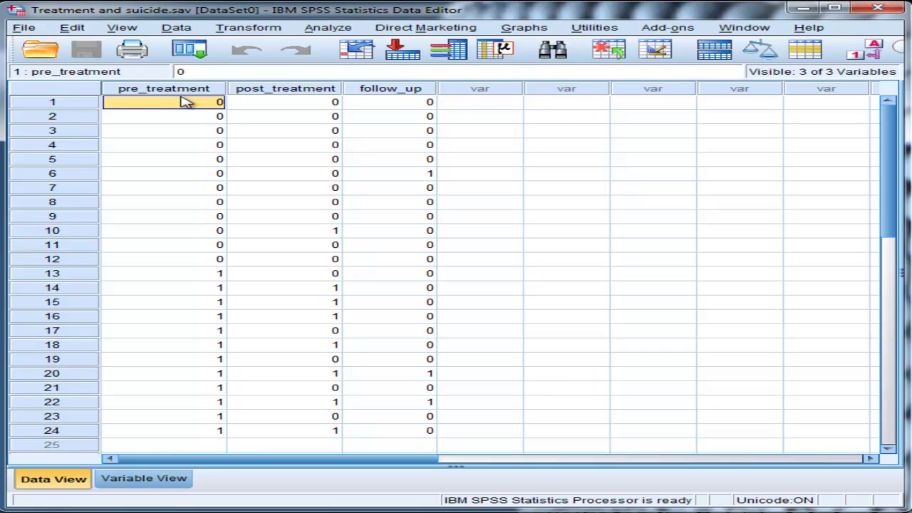
Step: Highlight the pre_treatment, post_treatment and follow_up columns in turn to review the data
left_click(286, 107)
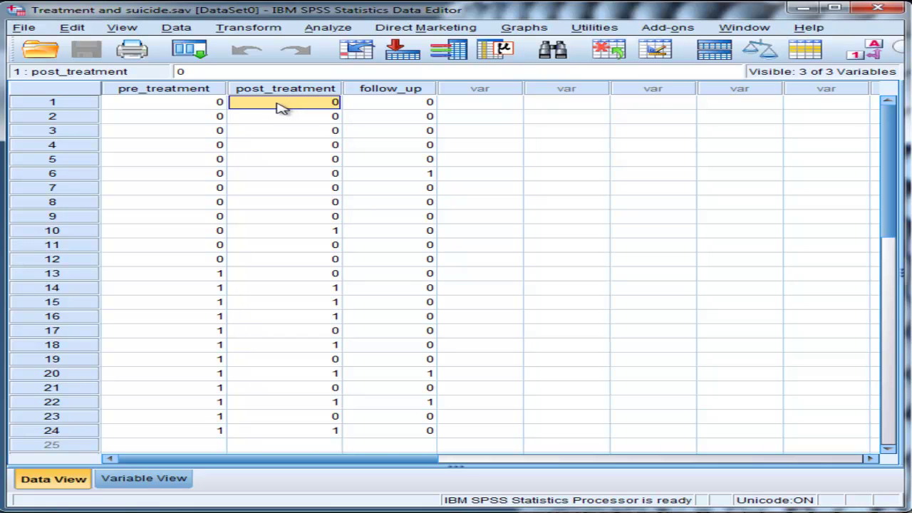
left_click(180, 90)
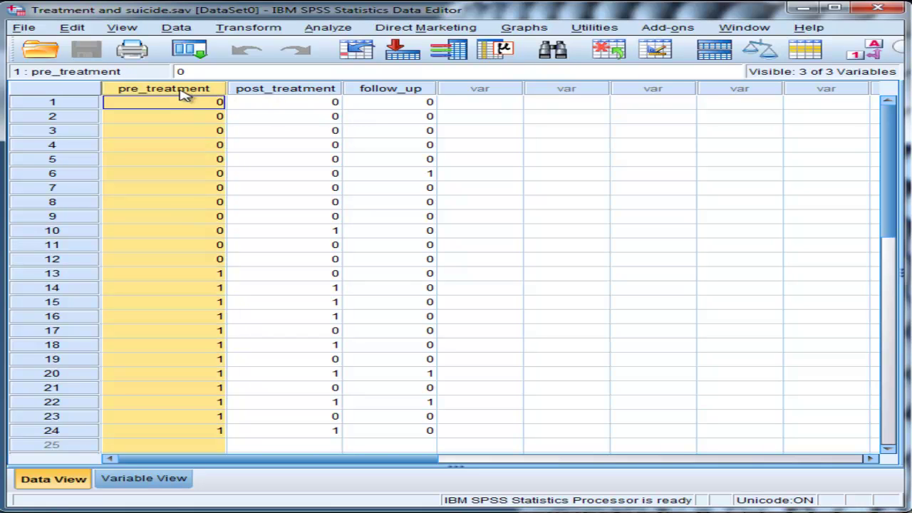
left_click(278, 91)
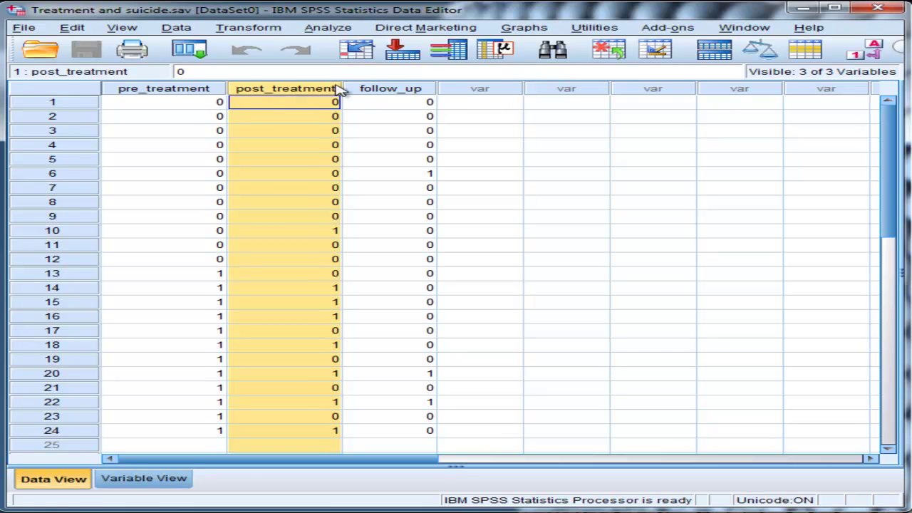
left_click(403, 90)
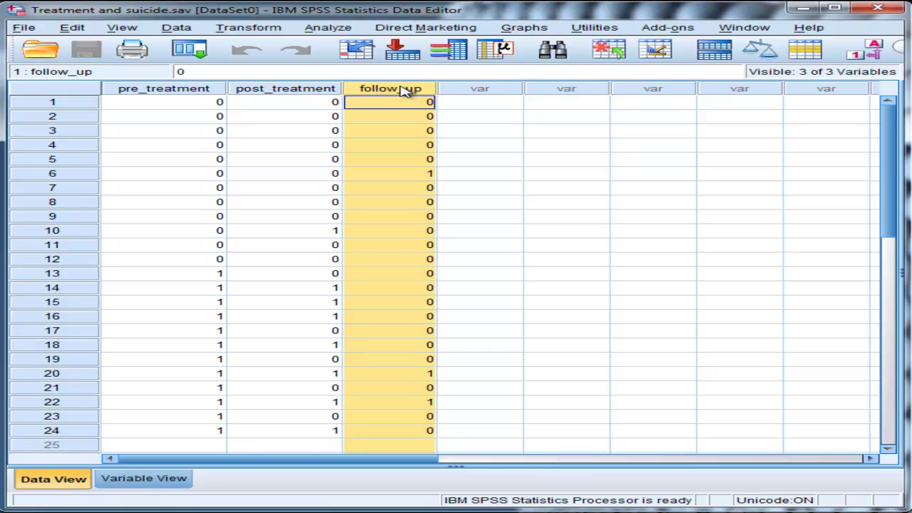
left_click(305, 105)
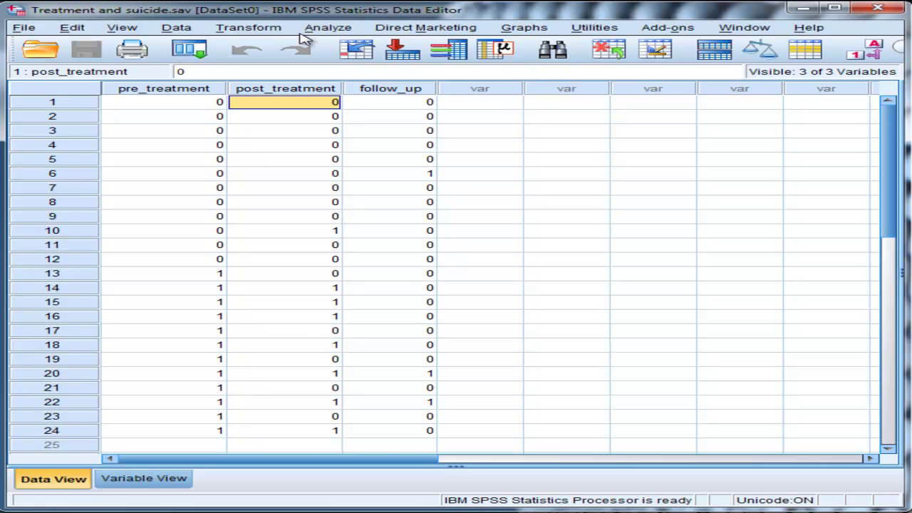
Step: In Frequencies, put pre_treatment, post_treatment and follow_up into Variable(s)
left_click(328, 28)
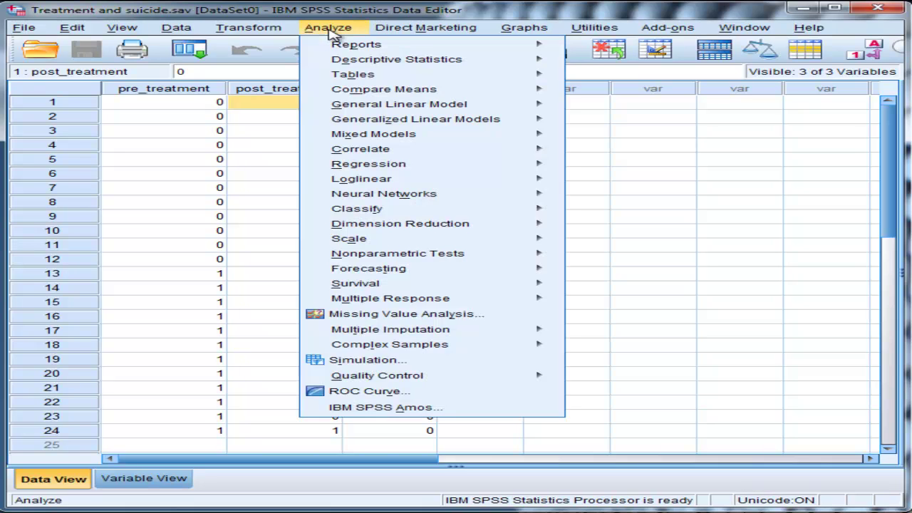
mouse_move(359, 62)
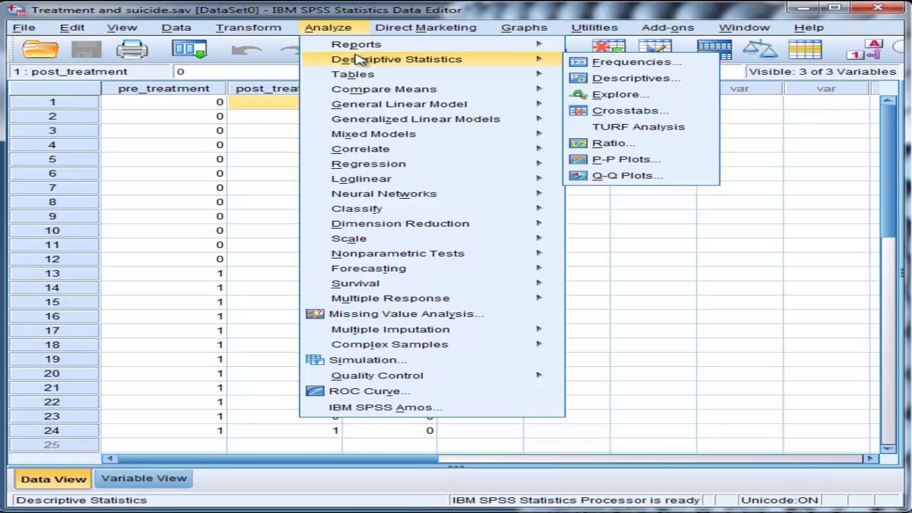
left_click(607, 64)
left_click(476, 79)
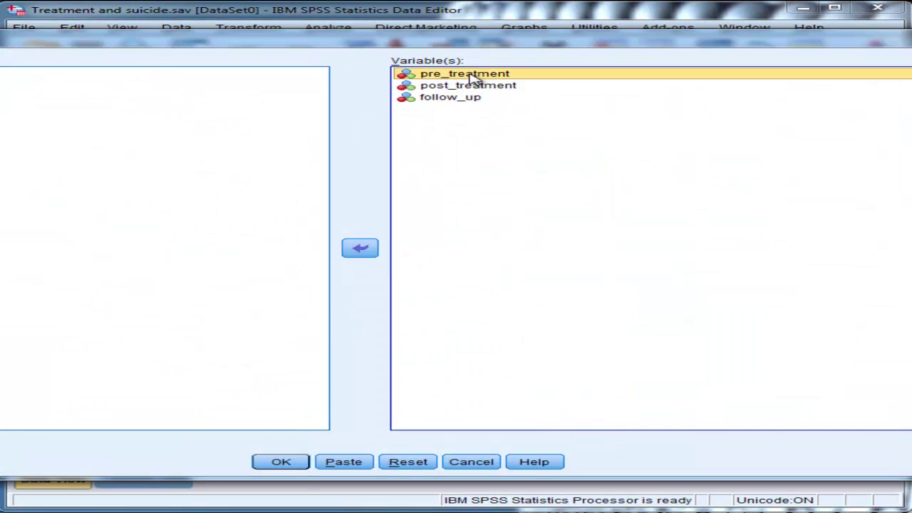
left_click(436, 98, "shift")
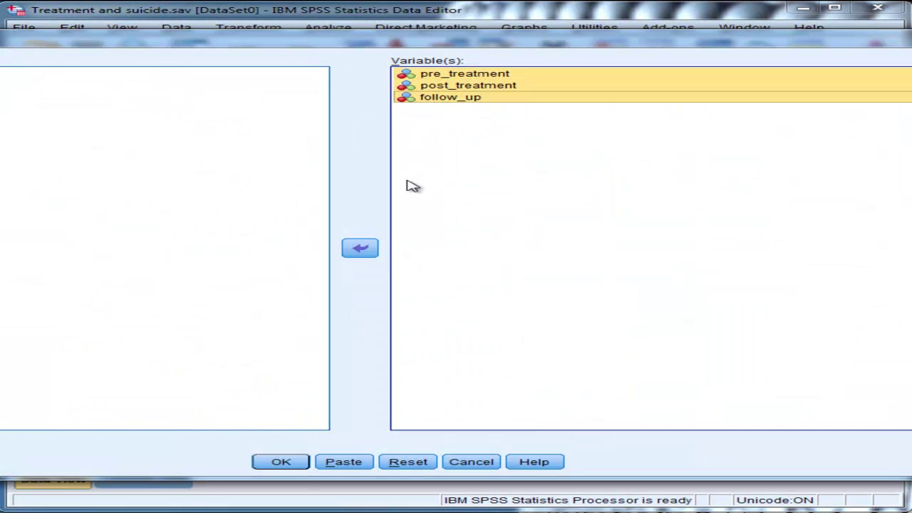
left_click(360, 248)
left_click_drag(122, 35, 378, 40)
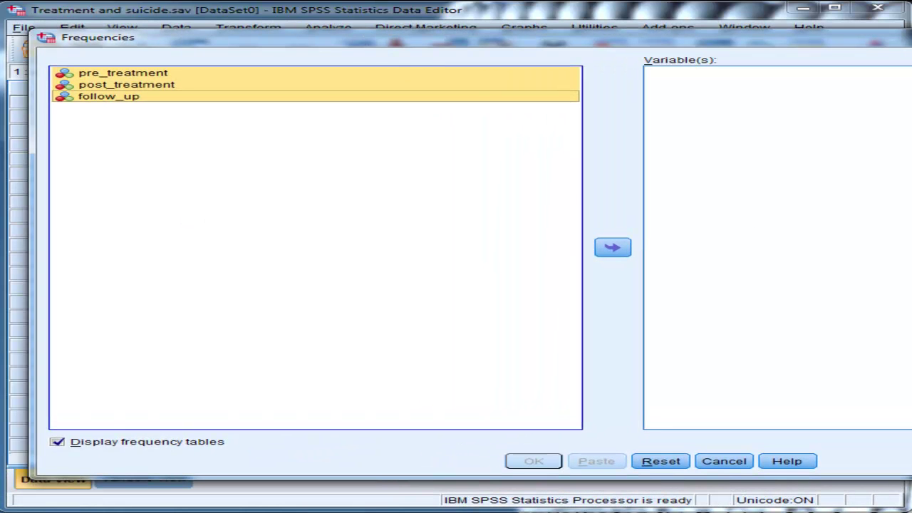
left_click_drag(911, 246, 902, 246)
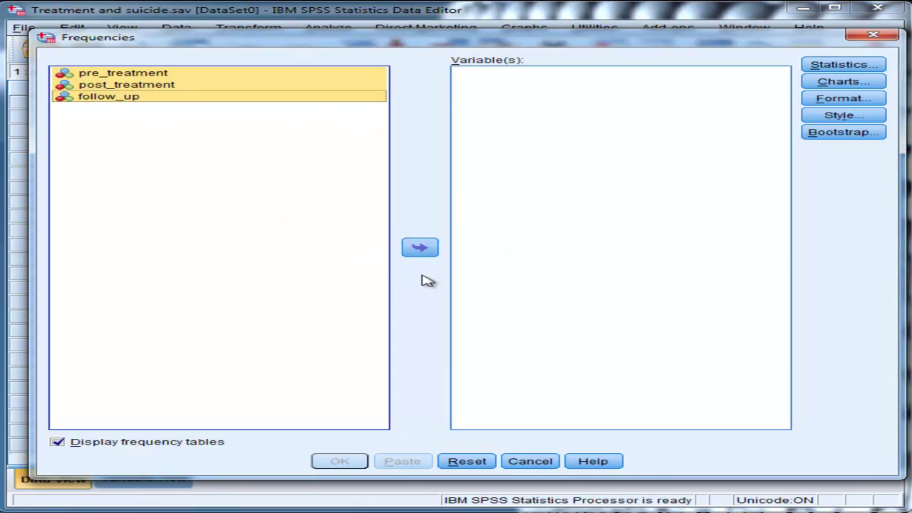
left_click(419, 249)
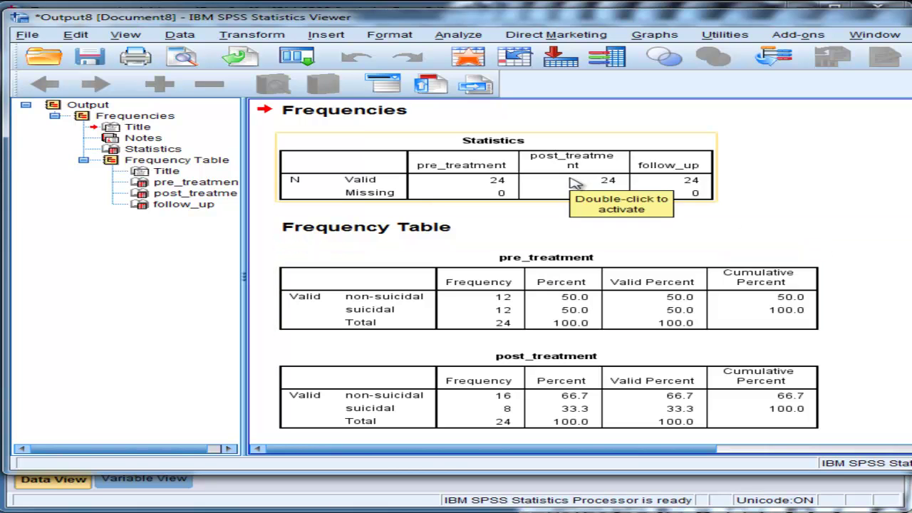
left_click(576, 184)
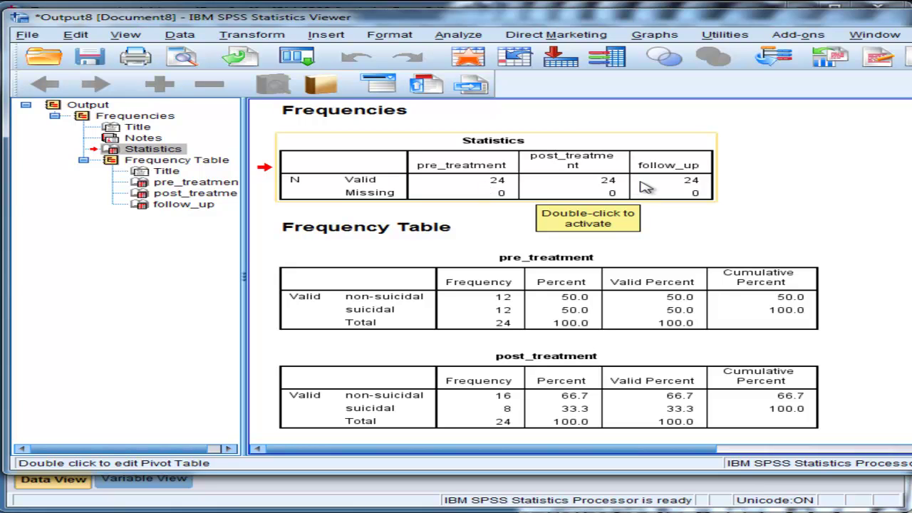
double_click(595, 185)
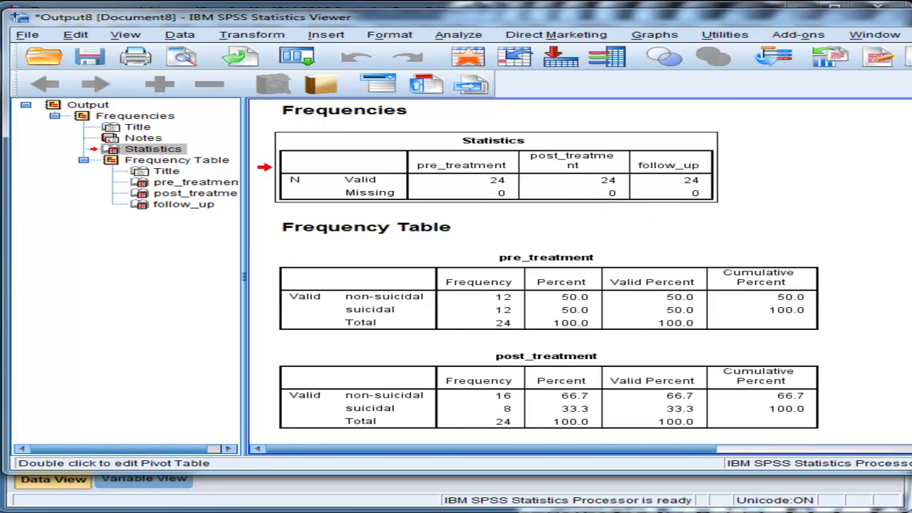
scroll(784, 246, "down", 2)
left_click(685, 235)
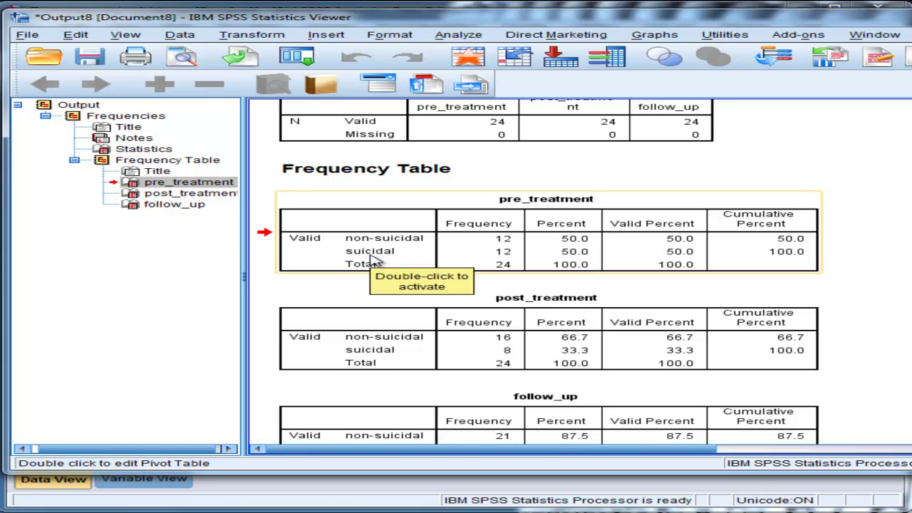
scroll(882, 261, "down", 2)
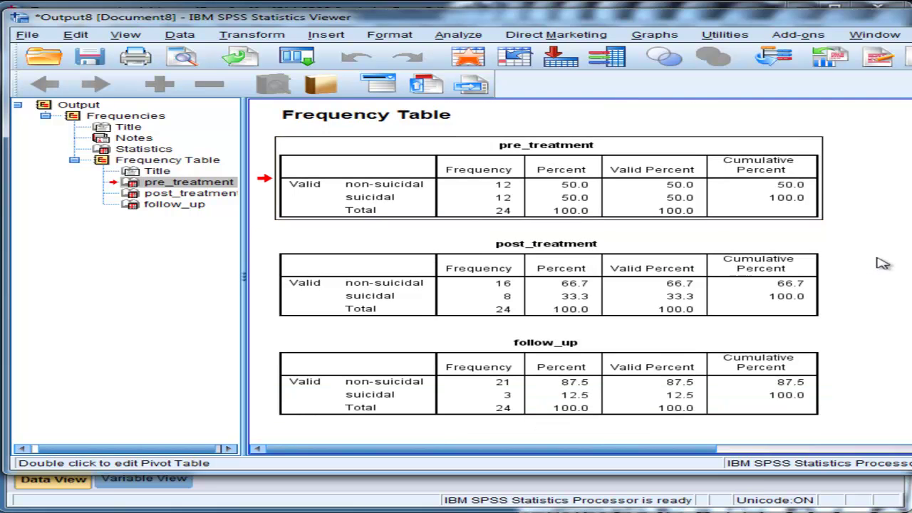
left_click(590, 269)
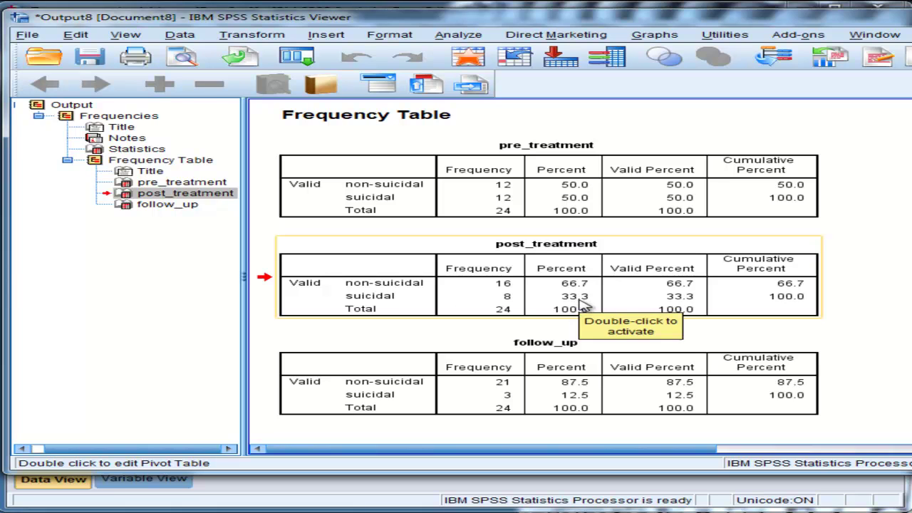
left_click(476, 381)
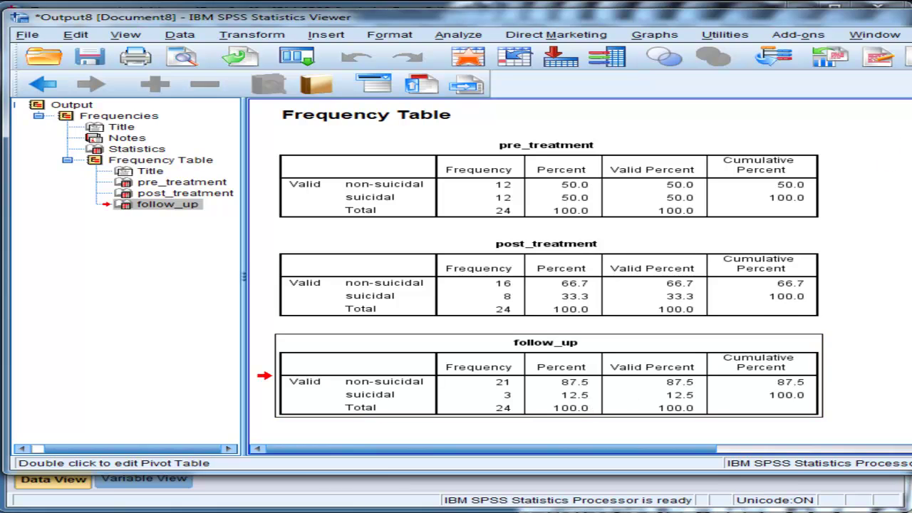
Step: Return to the suicide data and open Nonparametric Tests > Legacy Dialogs > K Related Samples
left_click(468, 57)
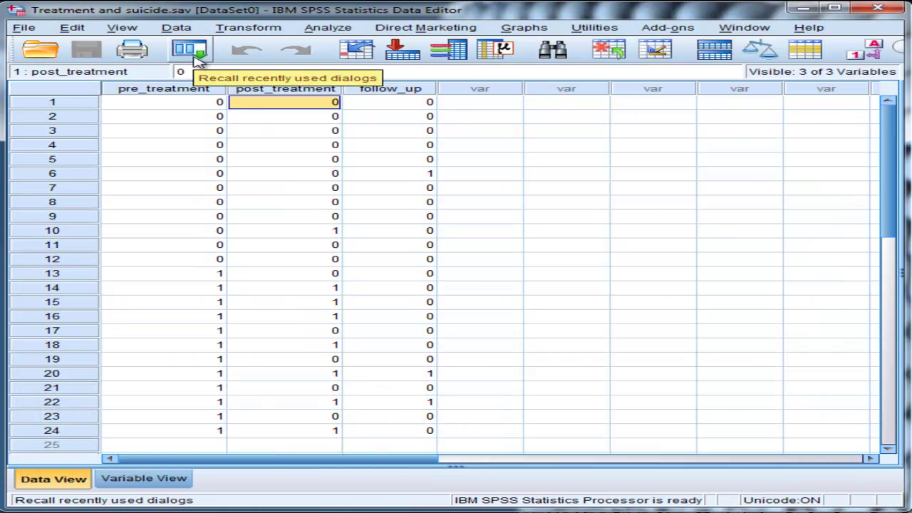
left_click(328, 27)
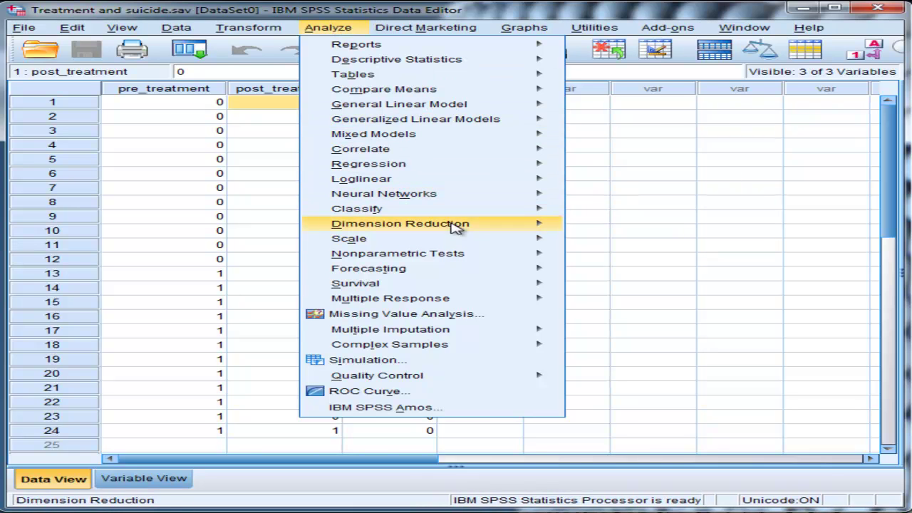
mouse_move(469, 259)
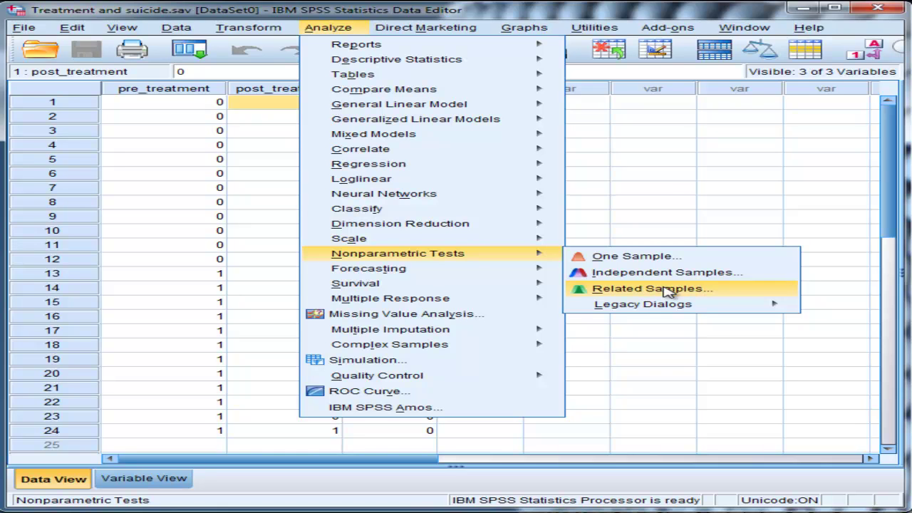
mouse_move(674, 305)
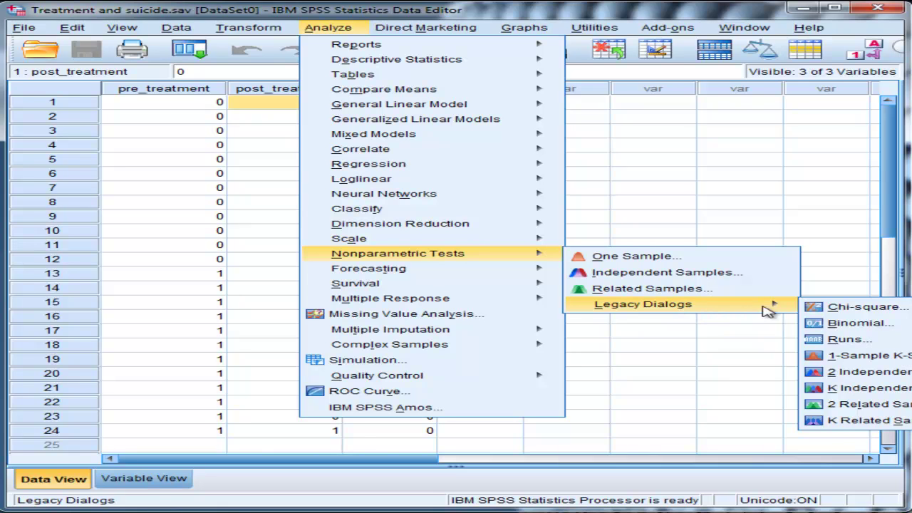
left_click(834, 420)
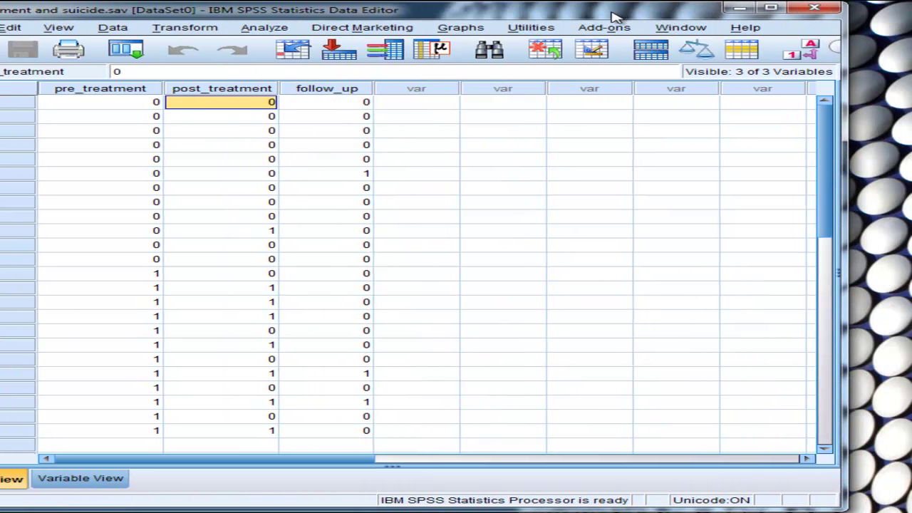
left_click(334, 28)
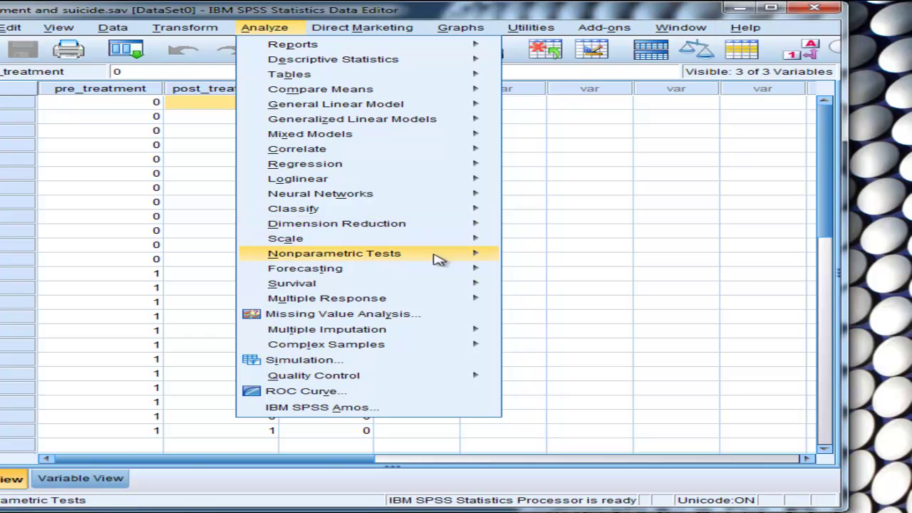
mouse_move(399, 253)
mouse_move(618, 305)
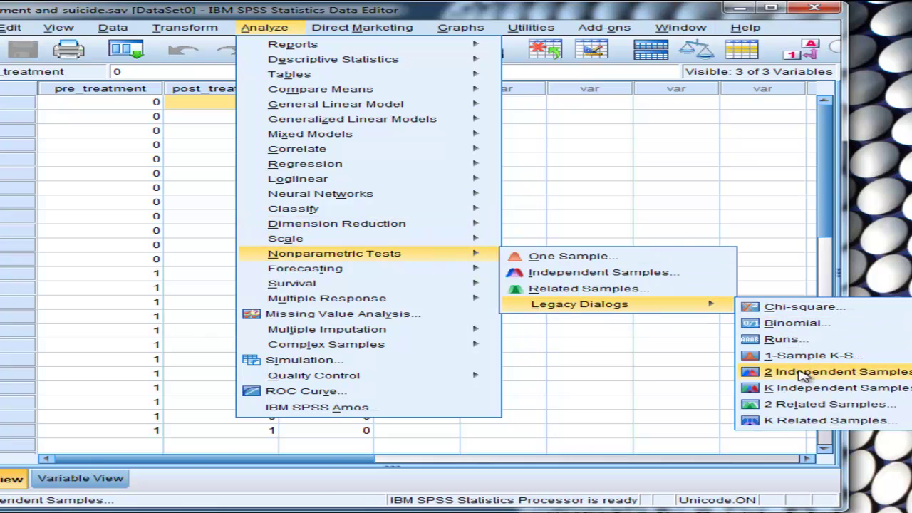
left_click(809, 423)
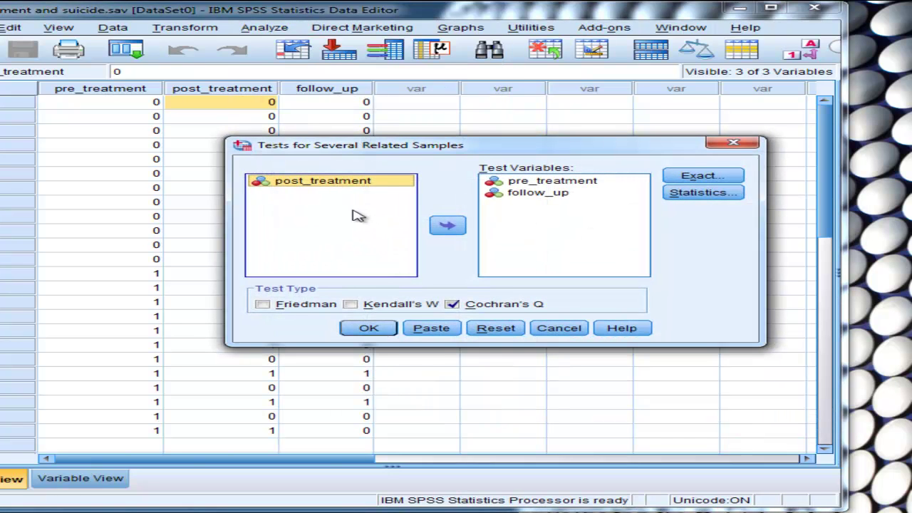
Step: Make pre_treatment, post_treatment and follow_up the test variables, with only Cochran's Q checked
left_click(610, 182)
left_click(502, 193, "ctrl")
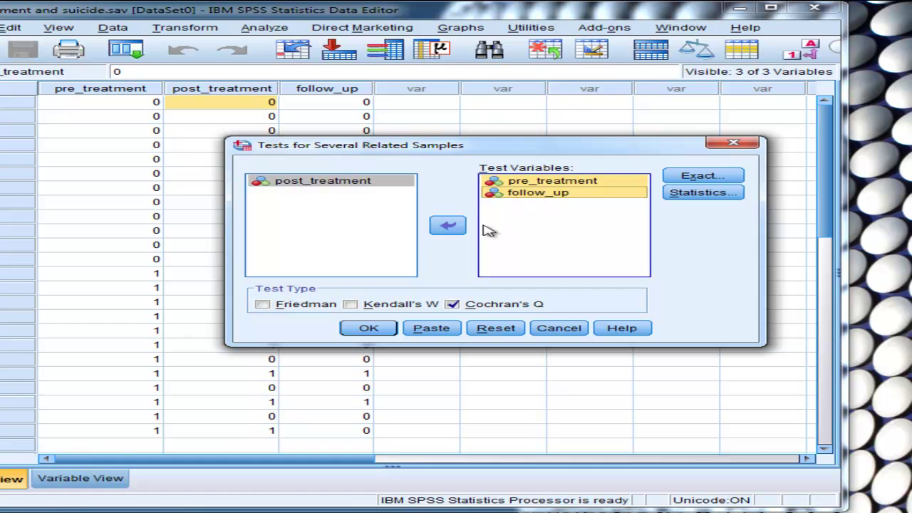
left_click(448, 225)
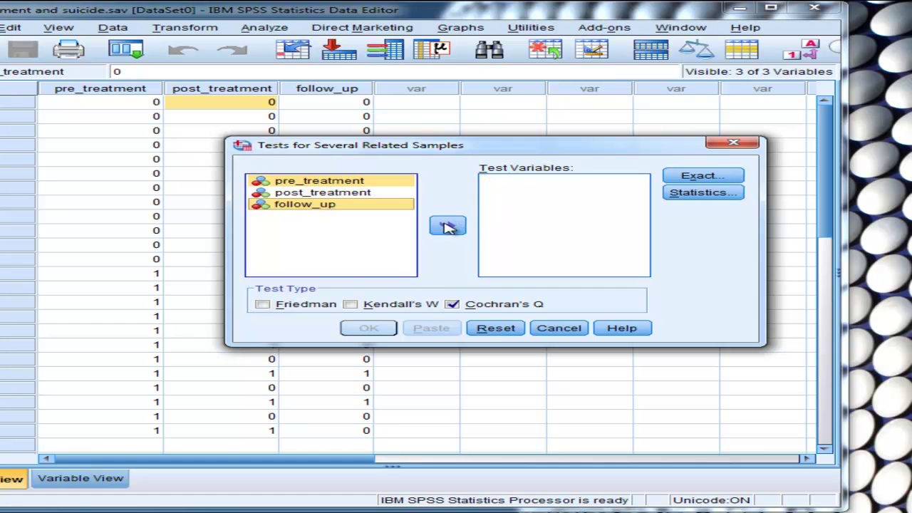
left_click(453, 305)
left_click(301, 305)
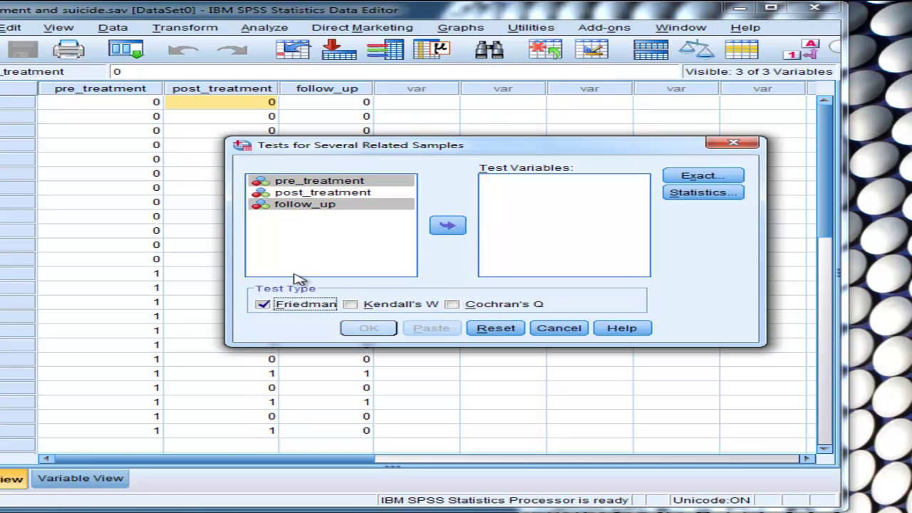
left_click(301, 182)
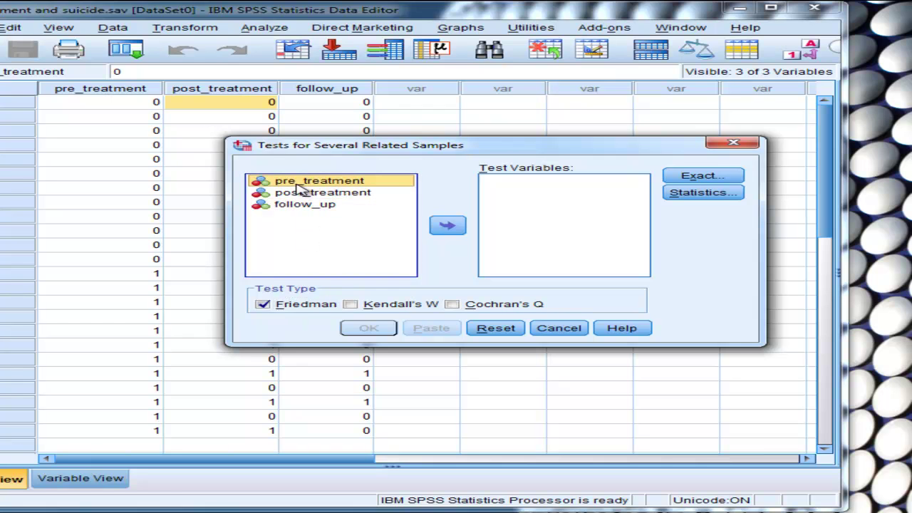
double_click(285, 306)
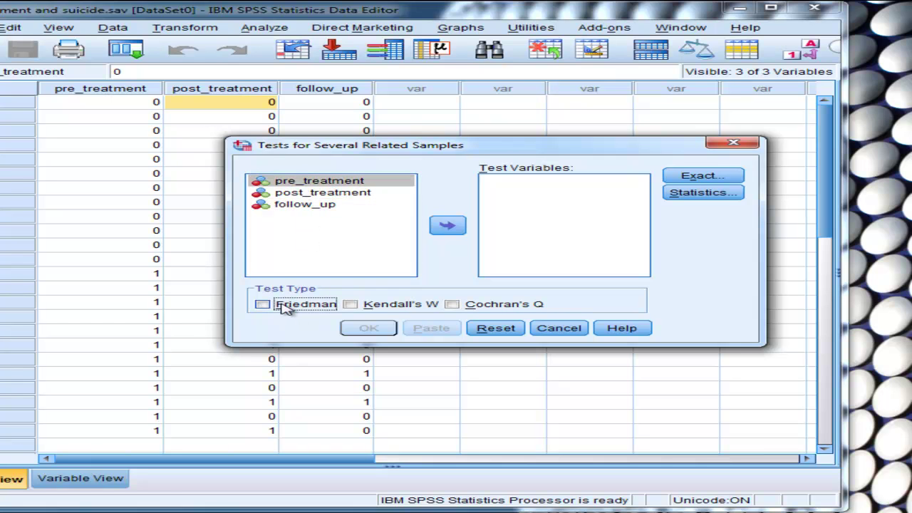
left_click(455, 305)
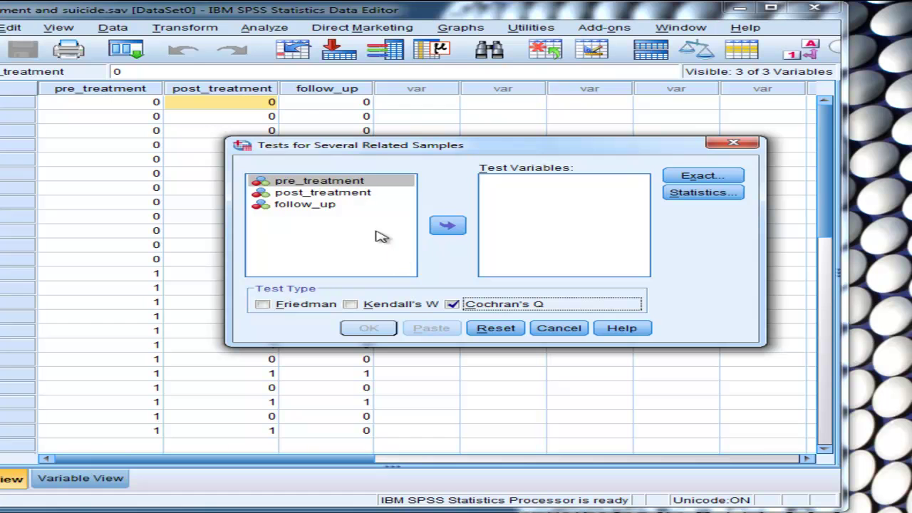
left_click(321, 208, "shift")
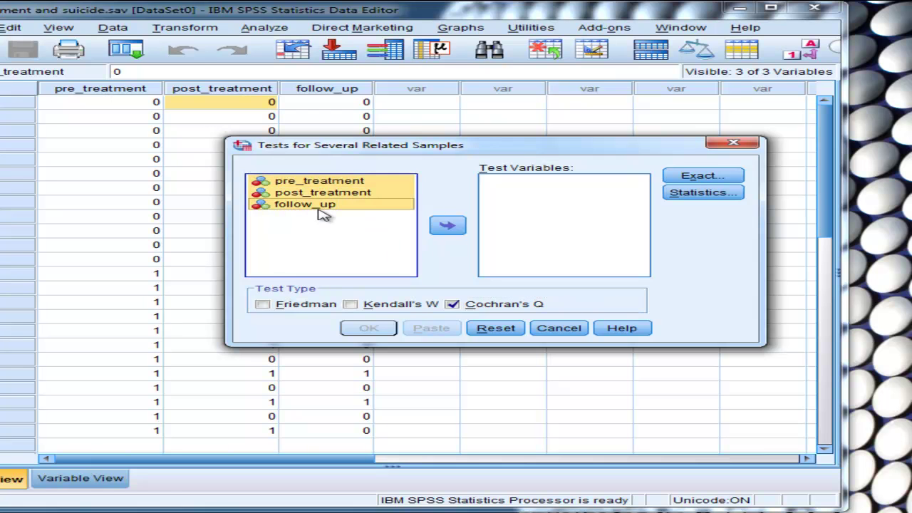
left_click(446, 227)
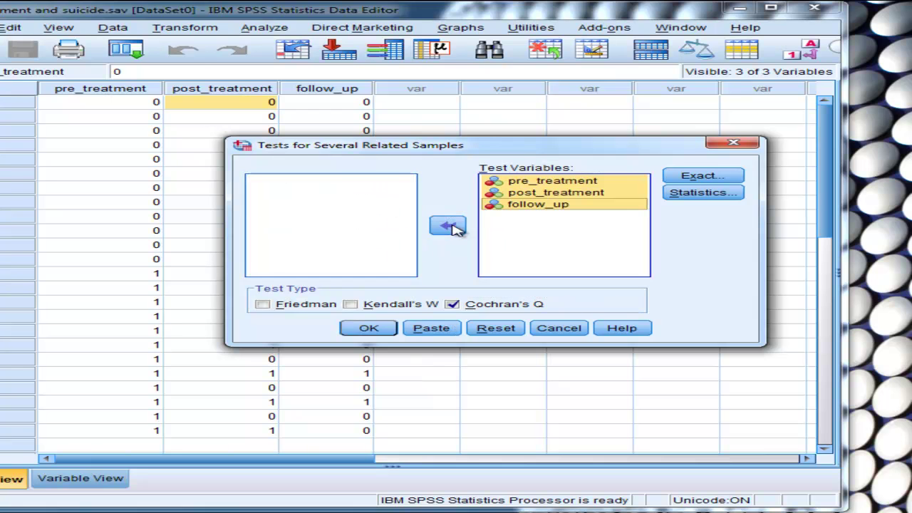
Step: Request Descriptive statistics, leave Exact options unchanged, and run Cochran's Q on the three variables
left_click(685, 206)
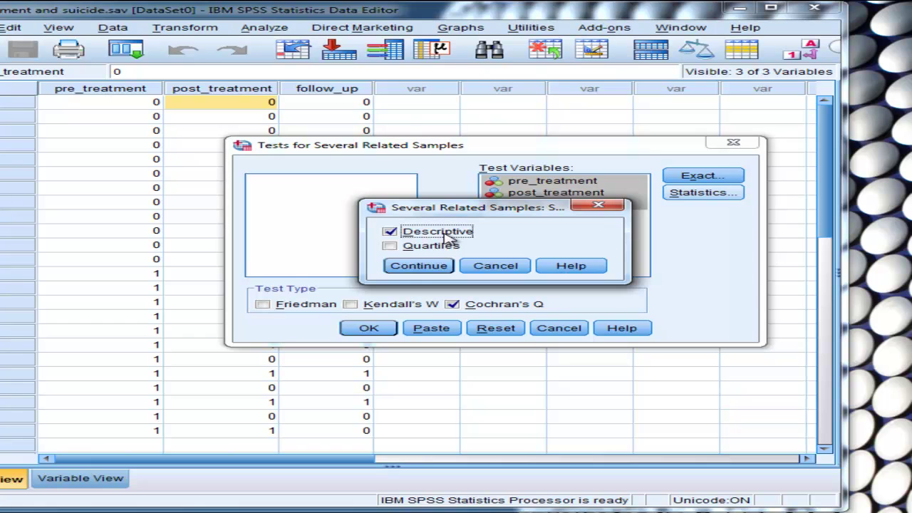
left_click(422, 268)
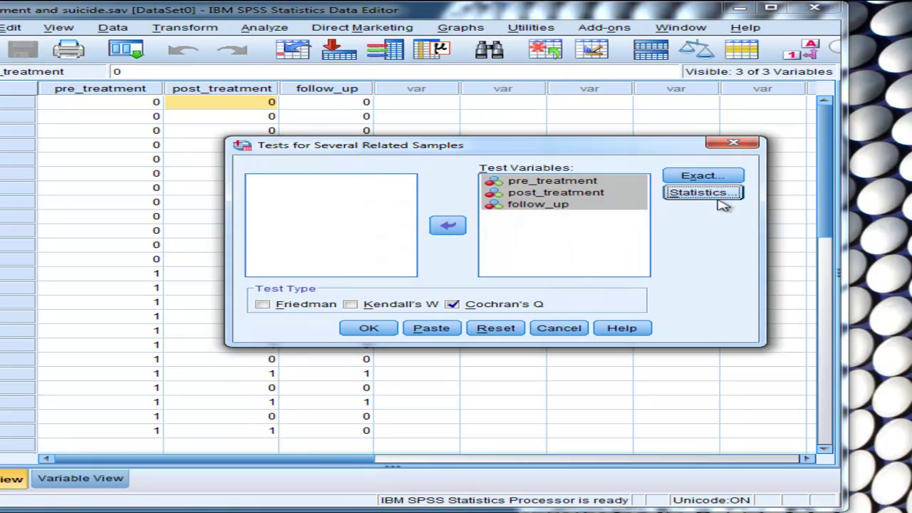
left_click(705, 177)
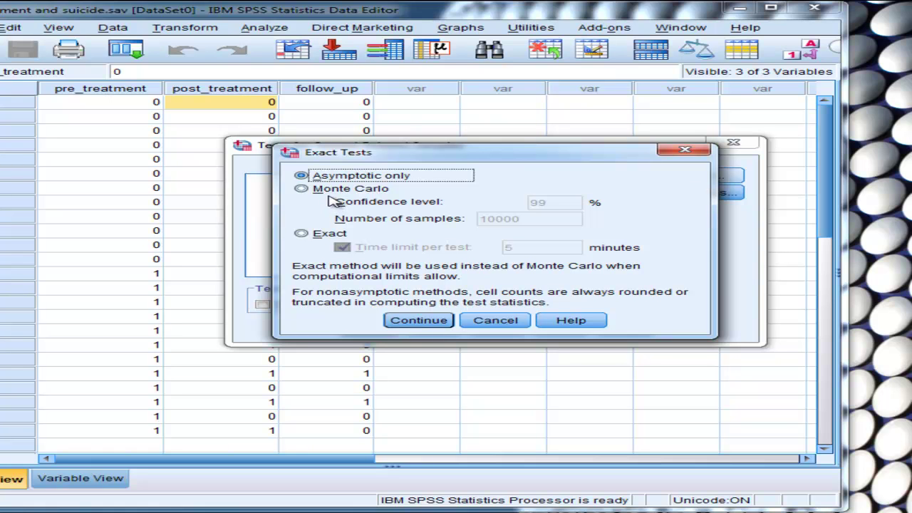
left_click(684, 149)
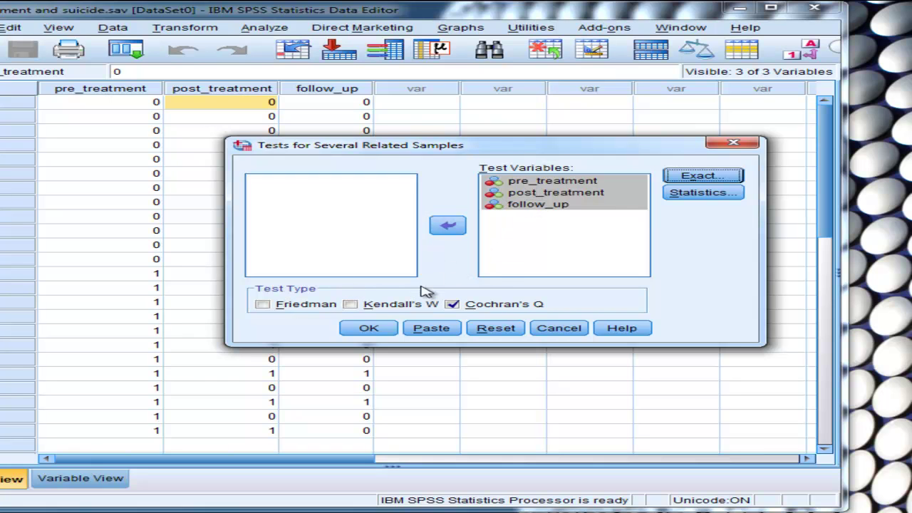
left_click(367, 330)
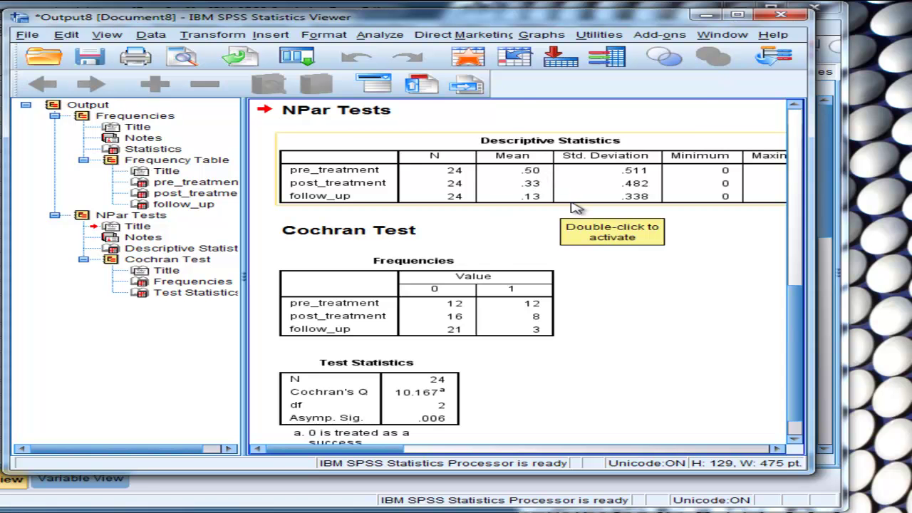
Step: Scroll to the NPar Tests output and select the Cochran Test Frequencies table
scroll(804, 270, "up", 5)
left_click_drag(804, 262, 804, 212)
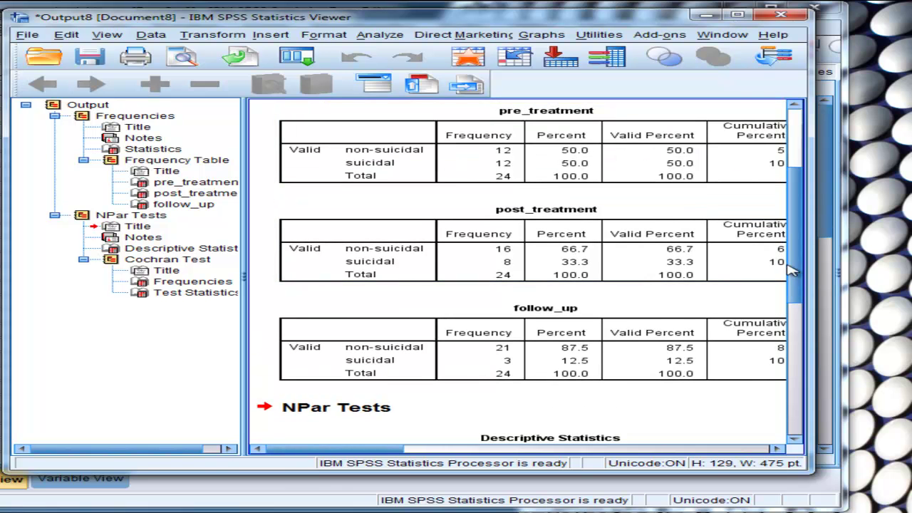
left_click_drag(793, 269, 792, 399)
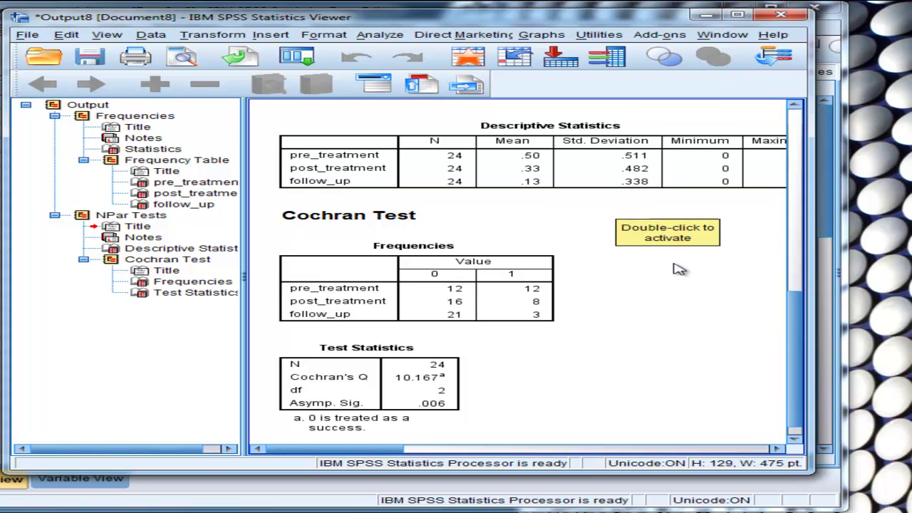
scroll(801, 347, "down", 1)
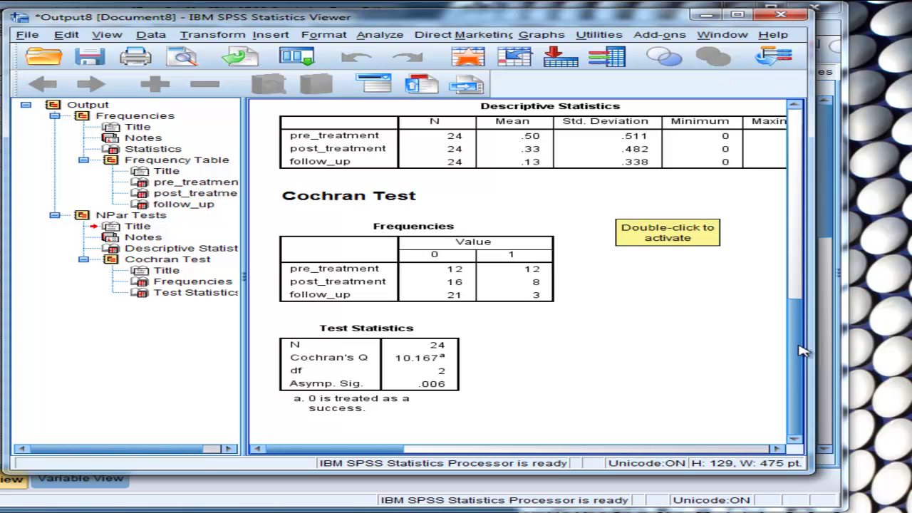
left_click(485, 282)
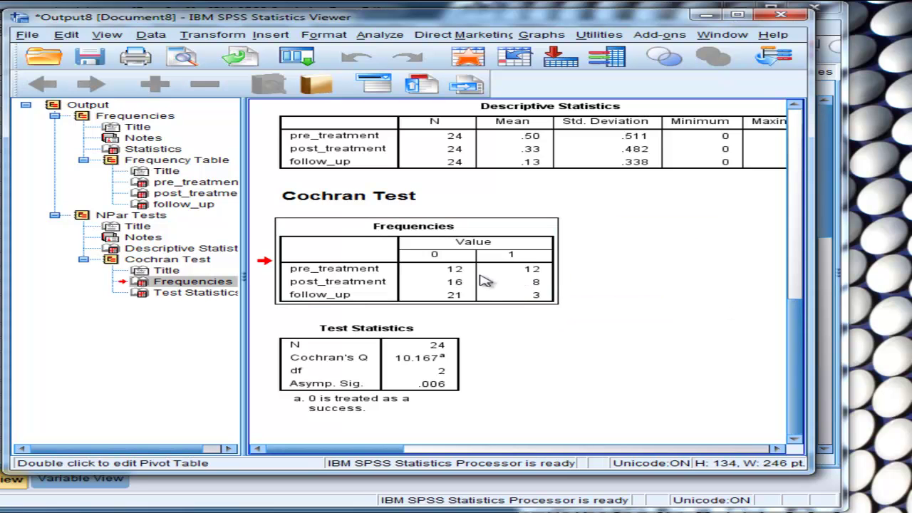